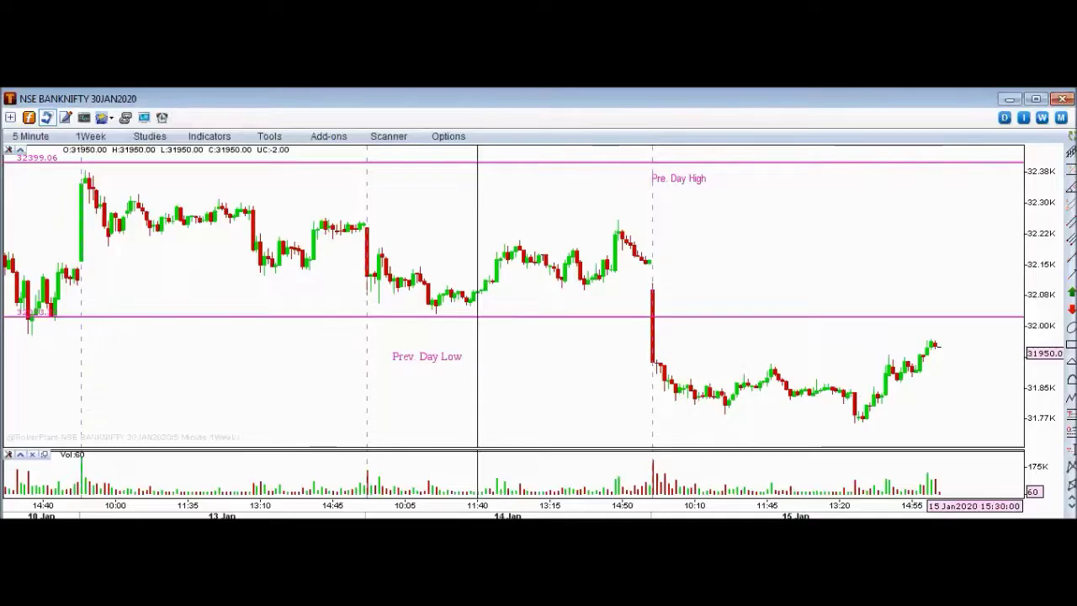
pyautogui.moveTo(695, 276)
pyautogui.mouseDown()
pyautogui.moveTo(663, 294)
pyautogui.moveTo(673, 302)
pyautogui.mouseUp()
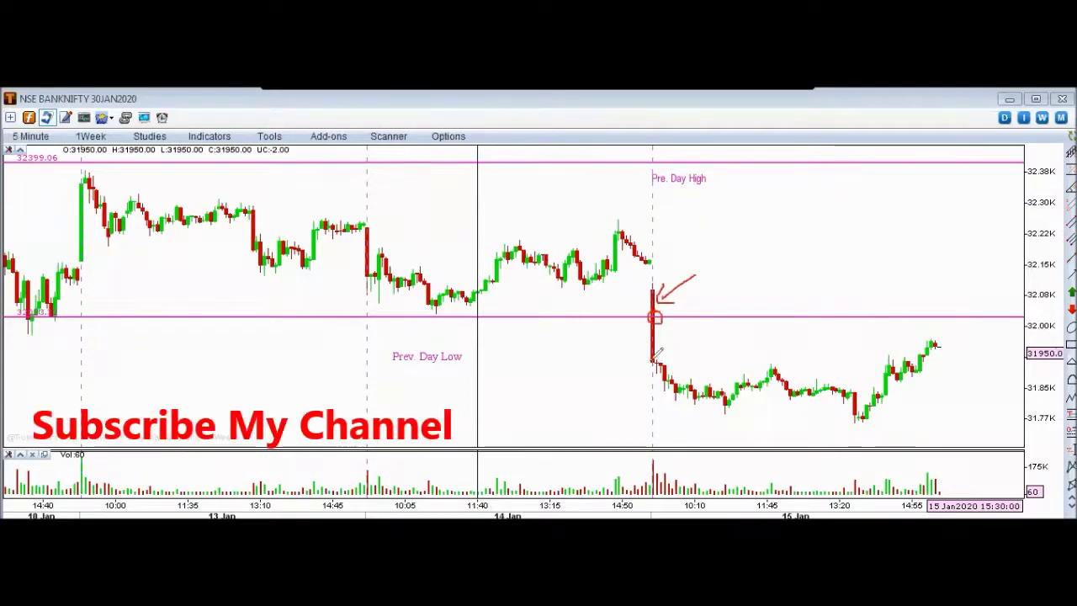
pyautogui.moveTo(659, 362); pyautogui.dragTo(724, 413)
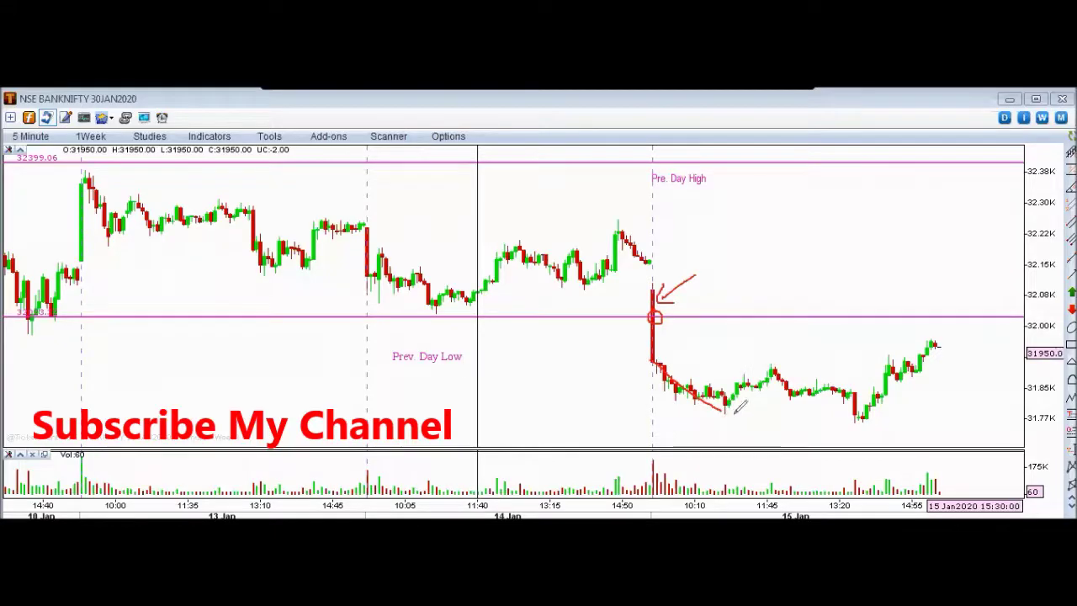
pyautogui.moveTo(731, 403)
pyautogui.mouseDown()
pyautogui.moveTo(717, 411)
pyautogui.moveTo(733, 404)
pyautogui.mouseUp()
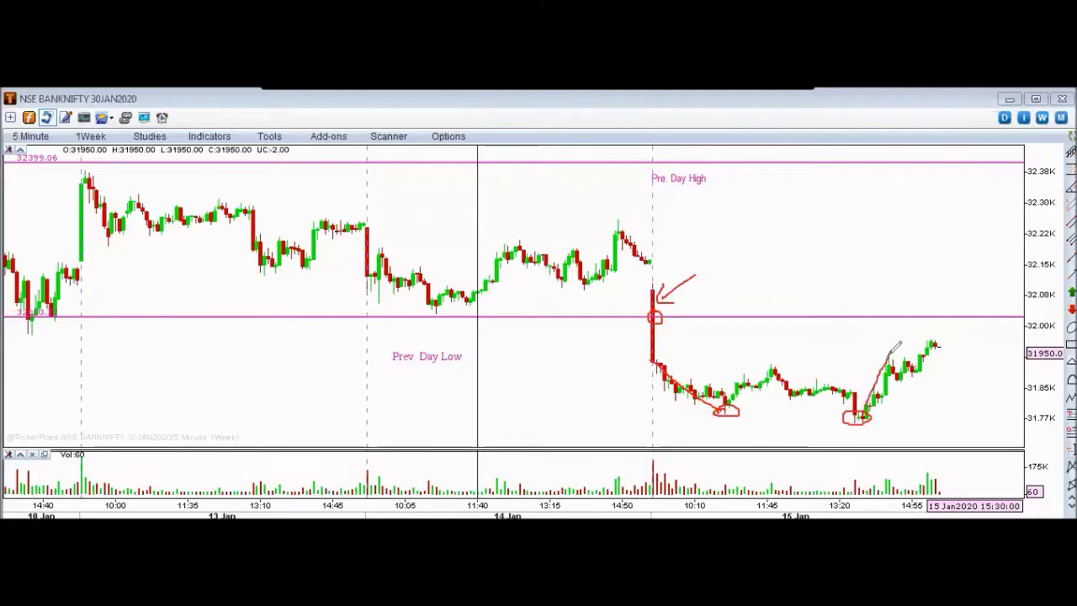
pyautogui.moveTo(891, 355); pyautogui.dragTo(899, 372)
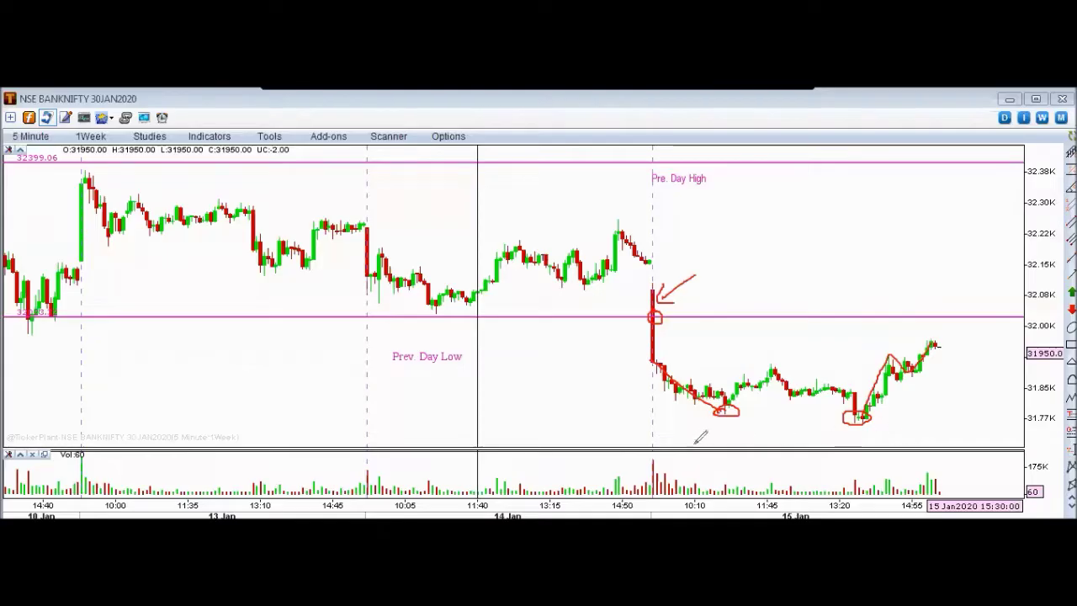
pyautogui.moveTo(655, 360); pyautogui.dragTo(704, 419)
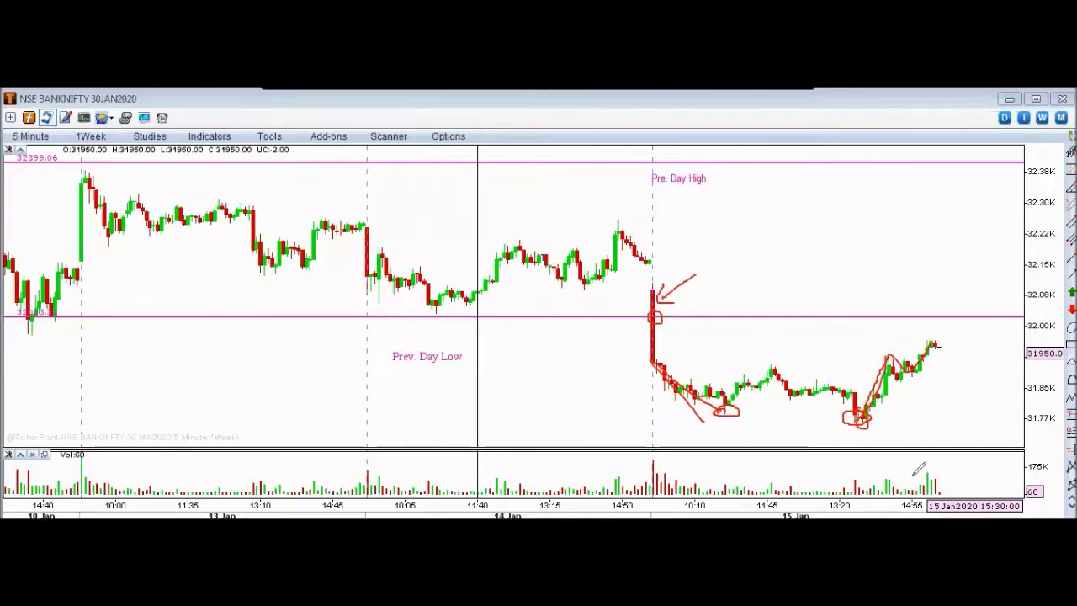
pyautogui.press('e')
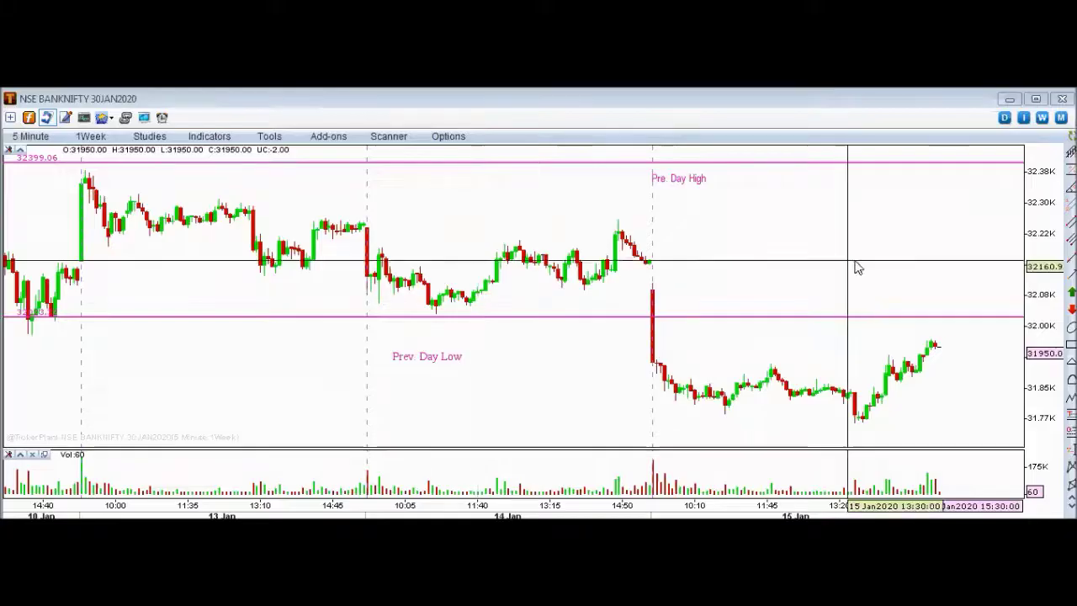
# - Move the previous-day high line down to about 32.1K and put the Pre. Day High label on it
pyautogui.moveTo(886, 271)
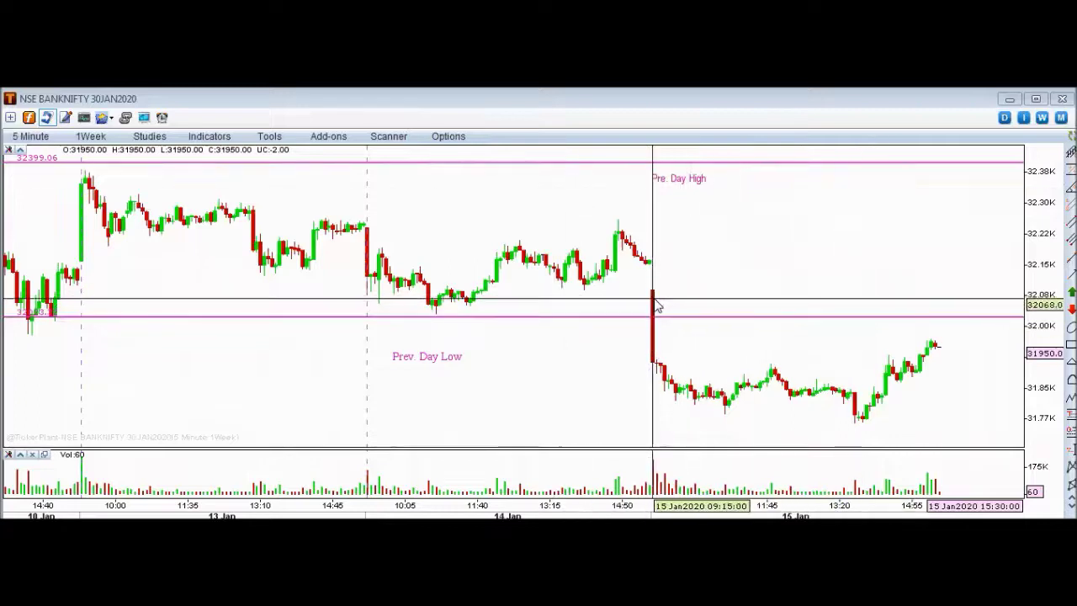
pyautogui.moveTo(657, 307)
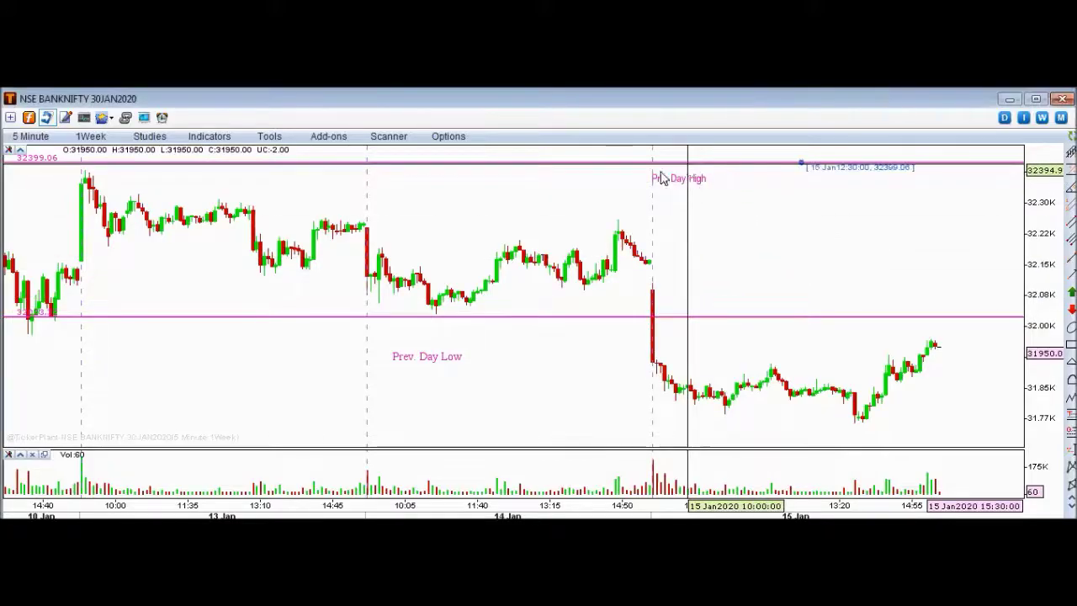
pyautogui.moveTo(800, 165); pyautogui.dragTo(804, 284)
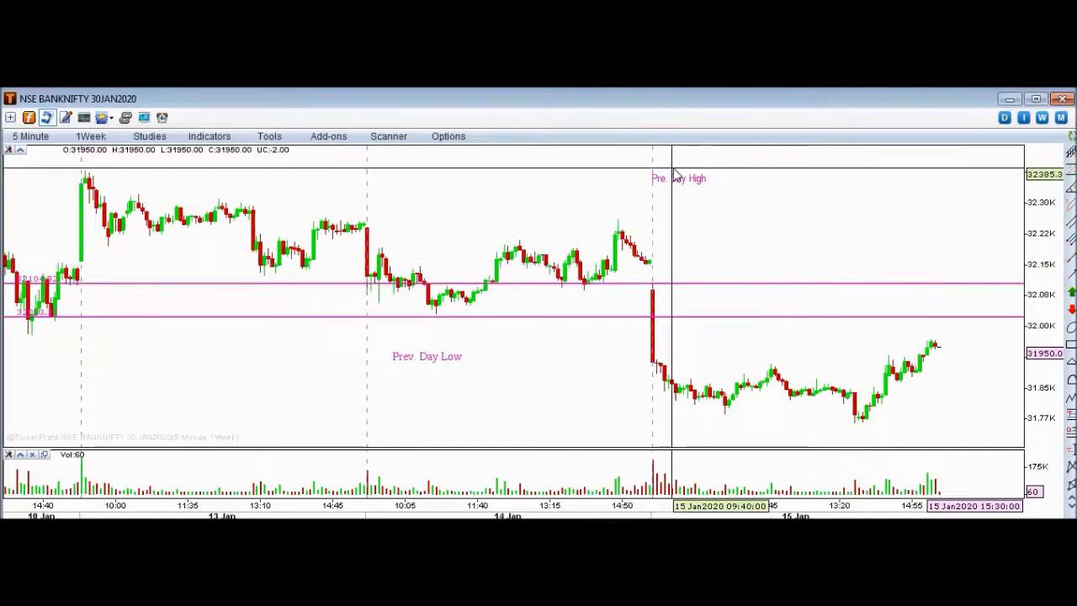
pyautogui.moveTo(665, 193); pyautogui.dragTo(807, 272)
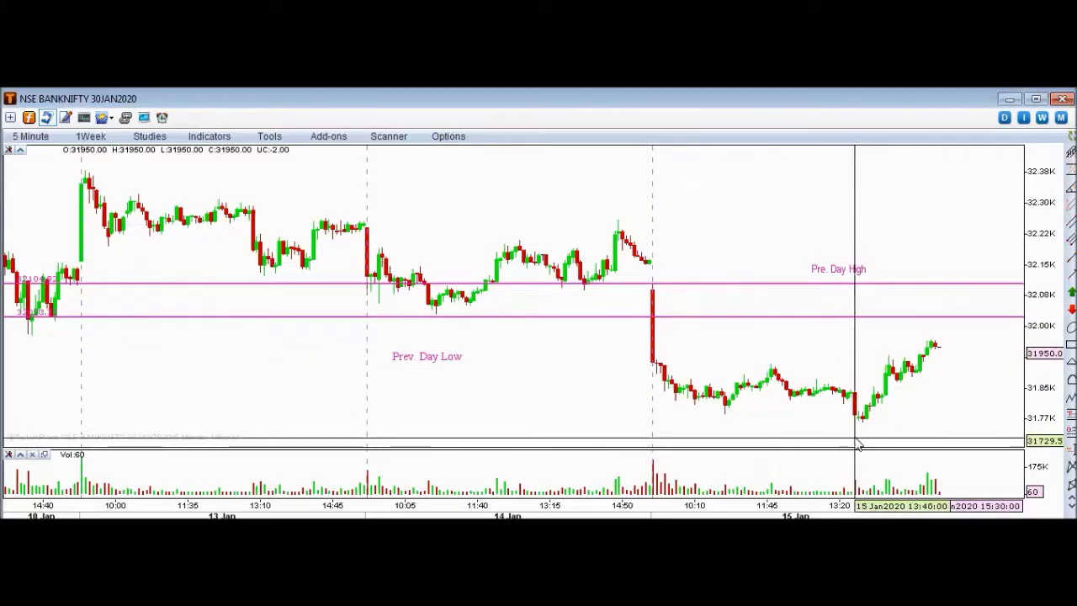
# - Lower the previous-day low line to 31764.35
pyautogui.moveTo(859, 446)
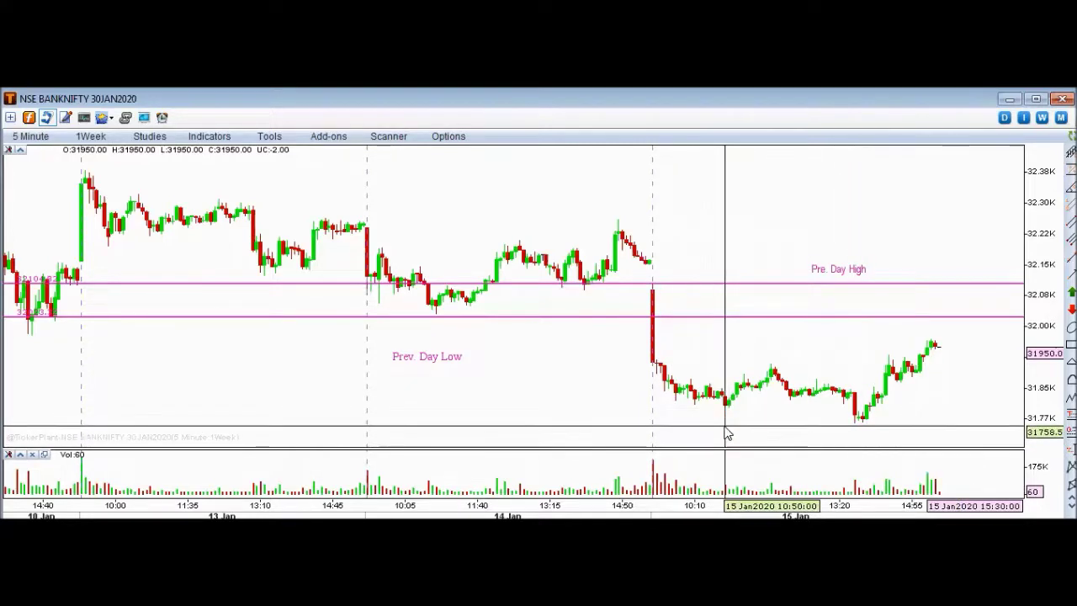
pyautogui.moveTo(728, 434)
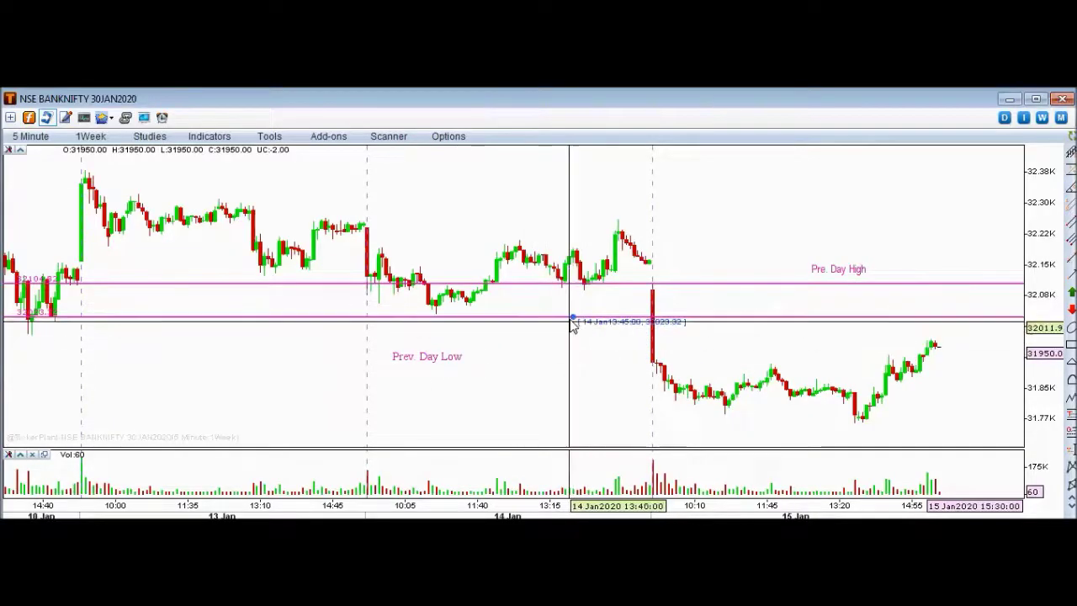
pyautogui.moveTo(595, 351); pyautogui.dragTo(639, 422)
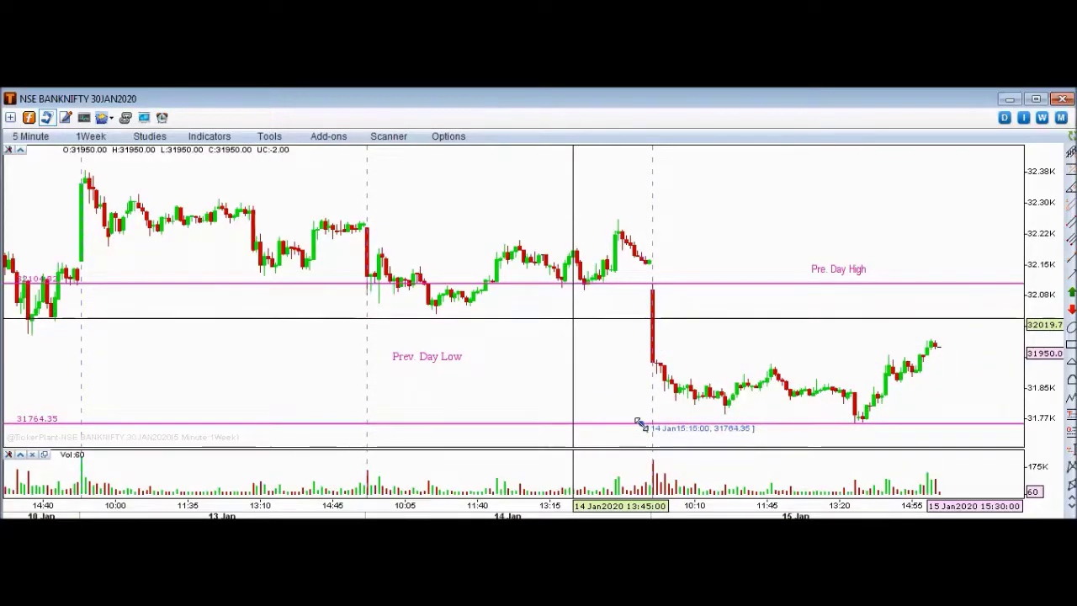
# - Drag the Prev. Day Low label onto the 31764.35 line beside the 15 Jan lows
pyautogui.doubleClick(426, 360)
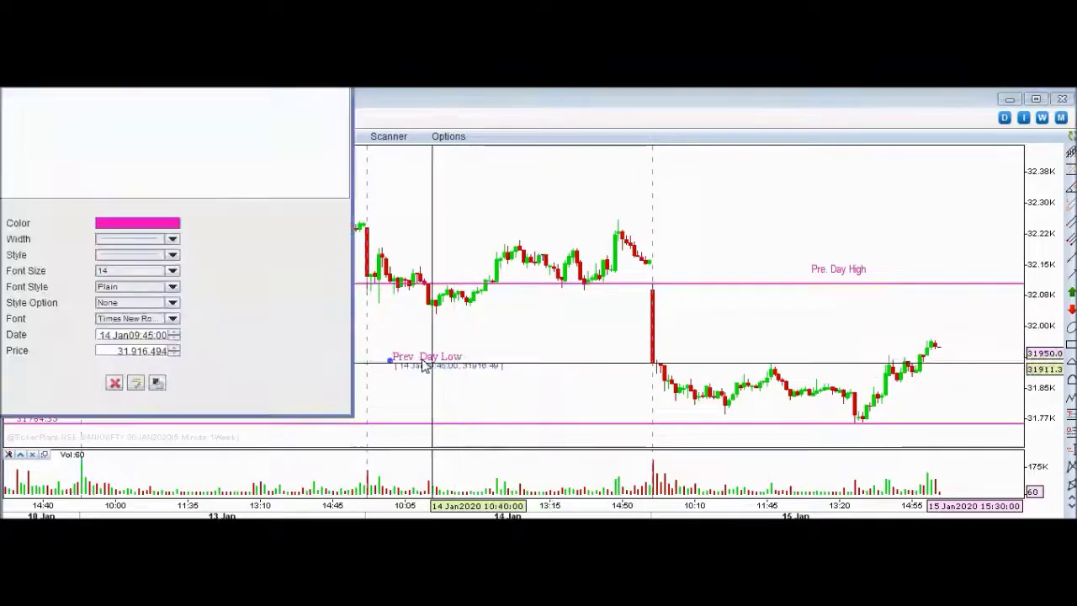
pyautogui.click(115, 383)
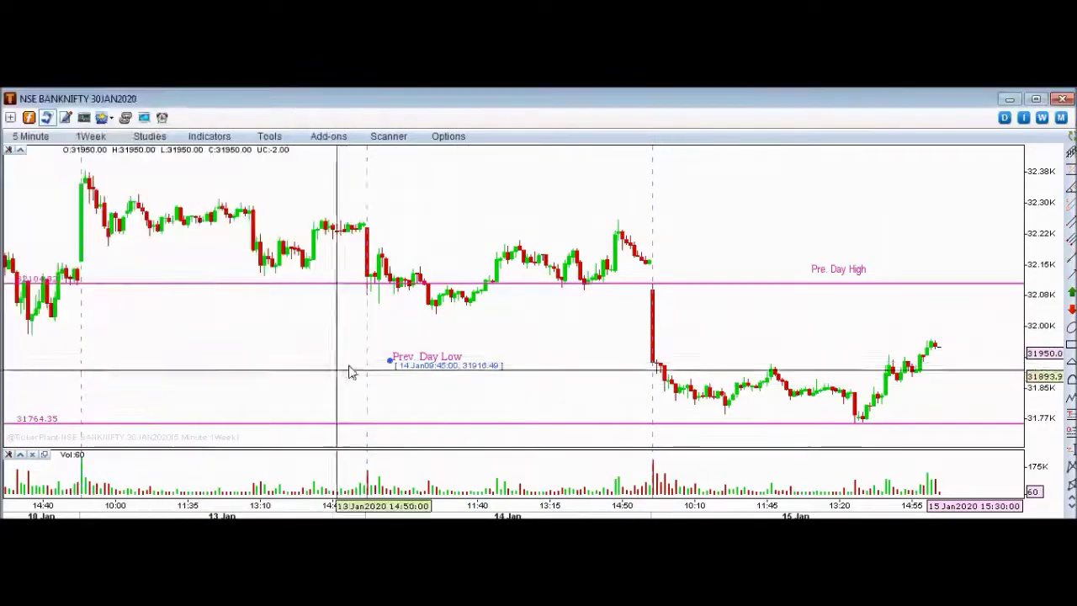
pyautogui.moveTo(389, 360); pyautogui.dragTo(638, 418)
pyautogui.moveTo(824, 444); pyautogui.dragTo(855, 434)
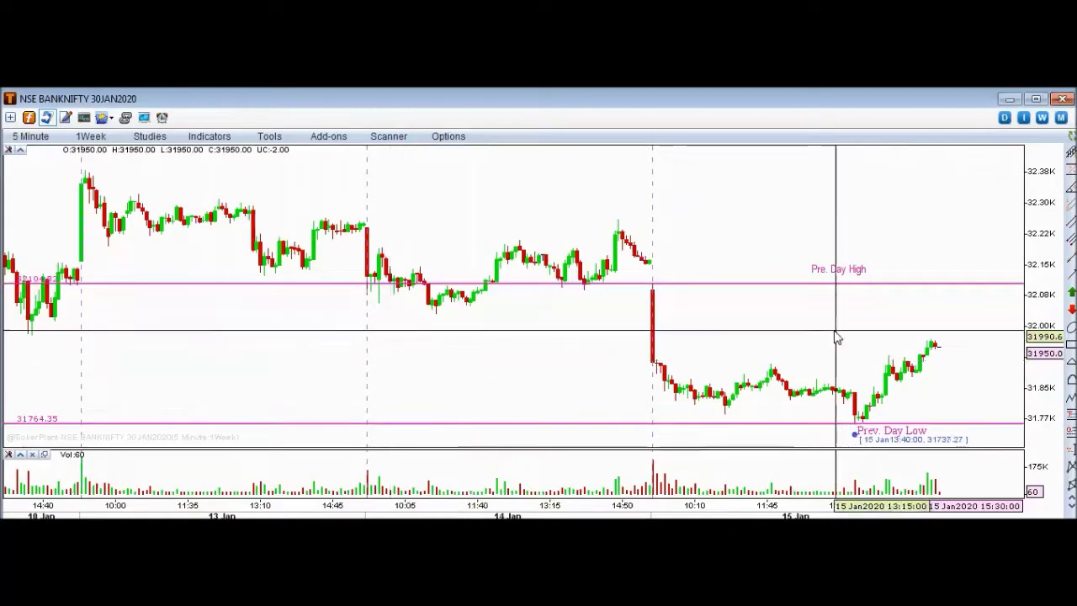
pyautogui.moveTo(836, 337); pyautogui.dragTo(825, 336)
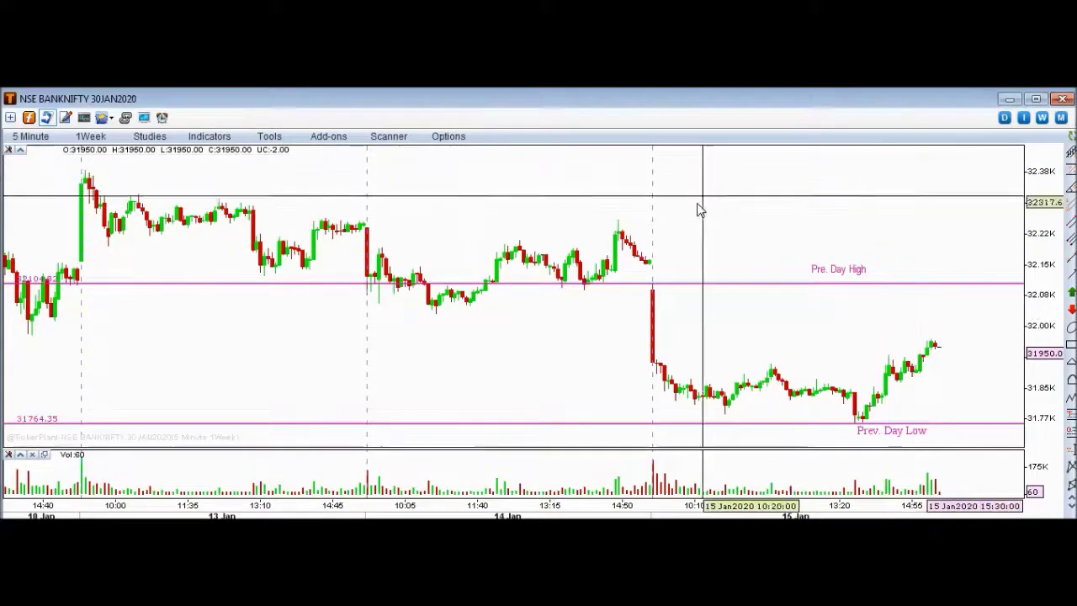
# - Zoom the BANKNIFTY 5-minute chart in and out to frame the price area for the new level
pyautogui.scroll(-2, 724, 227)
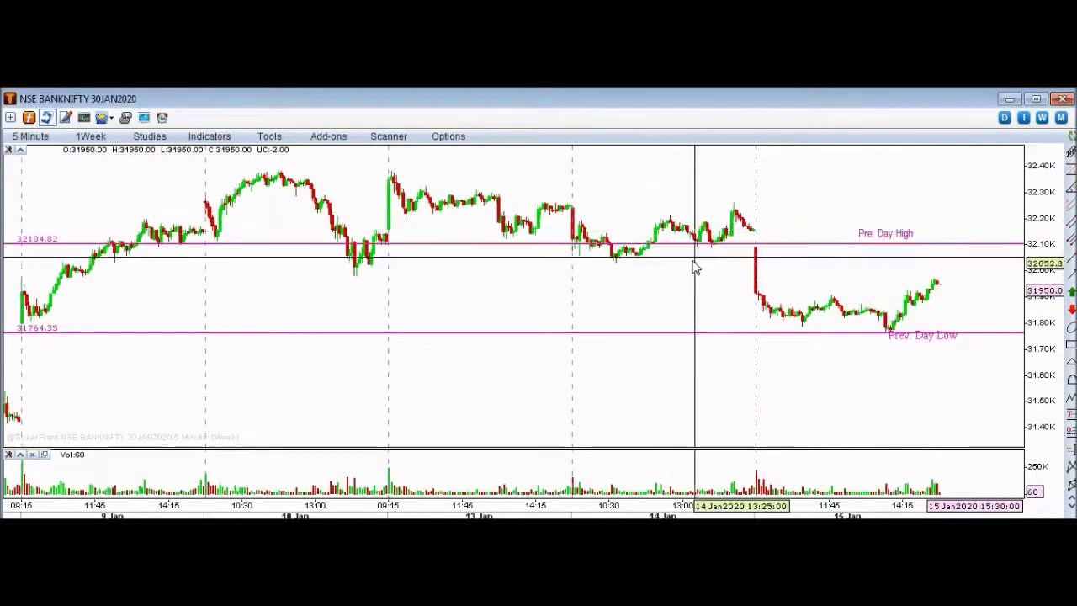
pyautogui.scroll(-2, 692, 274)
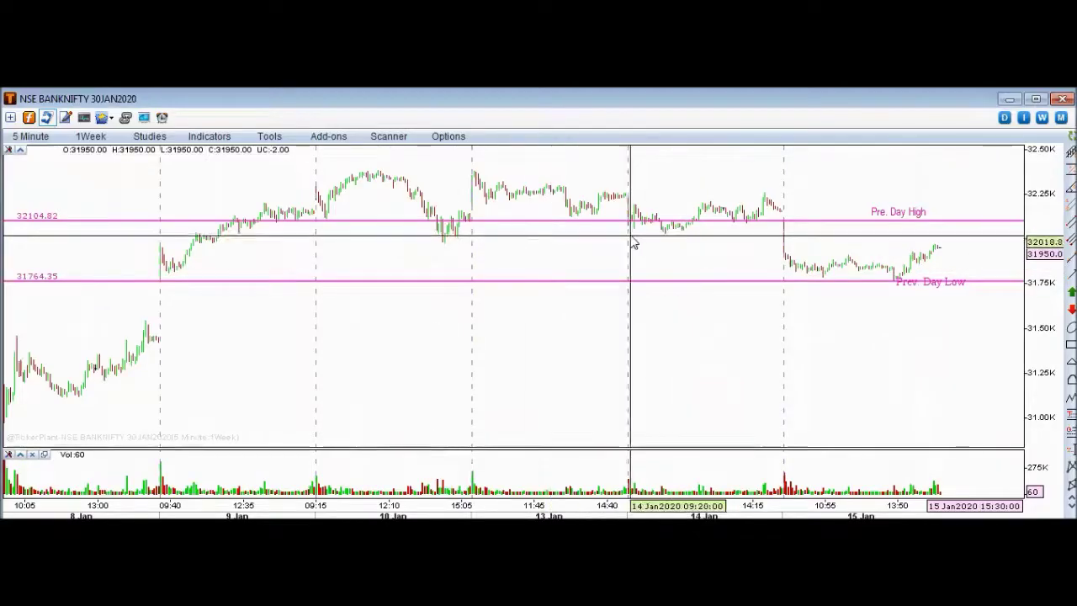
pyautogui.scroll(2, 627, 248)
pyautogui.scroll(-2, 627, 255)
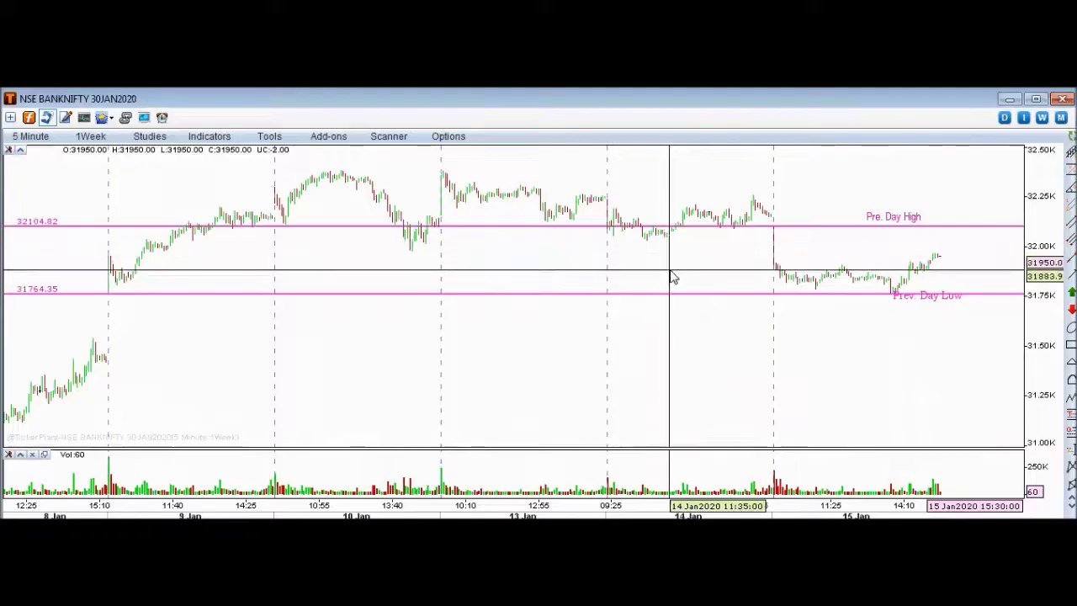
pyautogui.scroll(2, 673, 276)
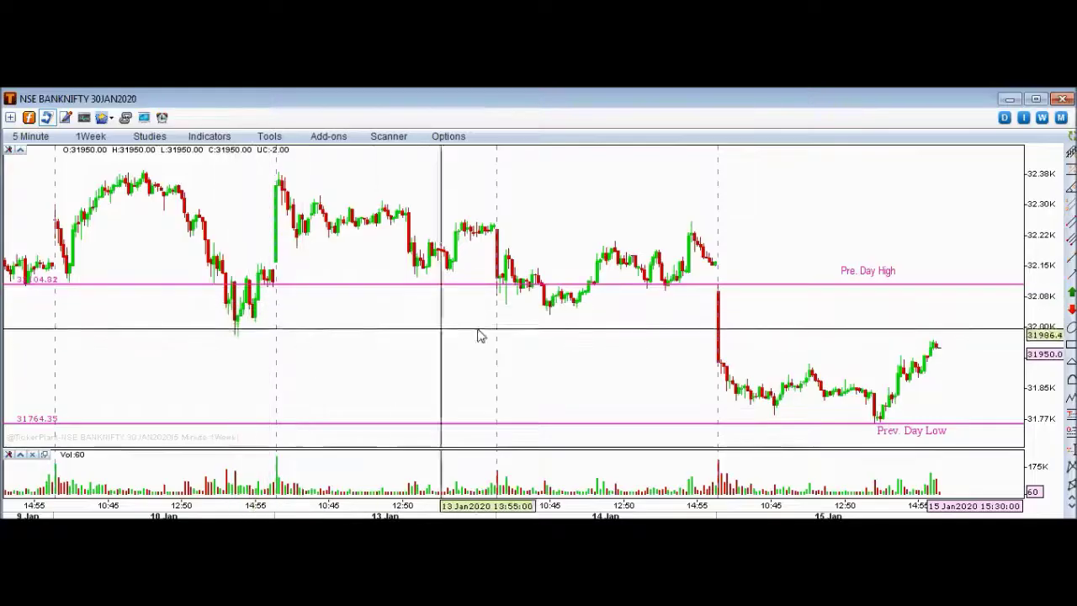
pyautogui.scroll(2, 575, 342)
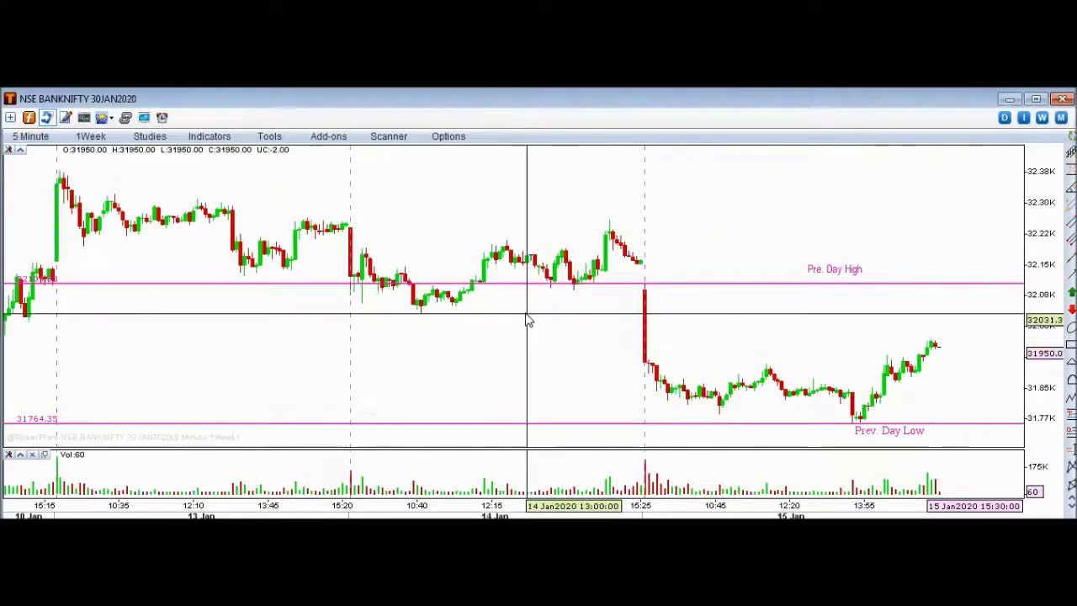
pyautogui.scroll(-2, 530, 313)
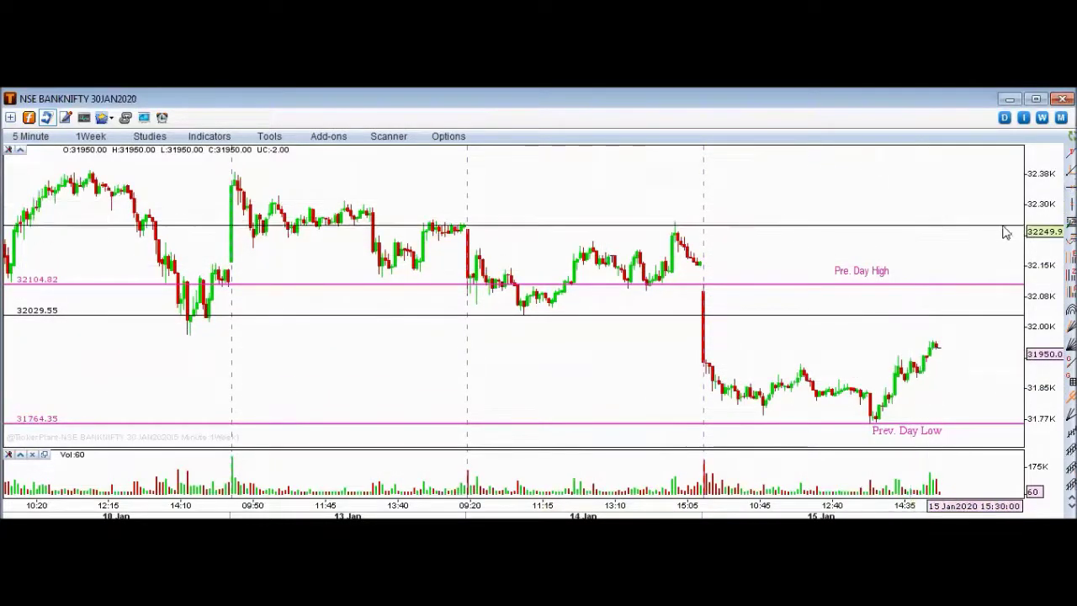
pyautogui.scroll(-1, 984, 280)
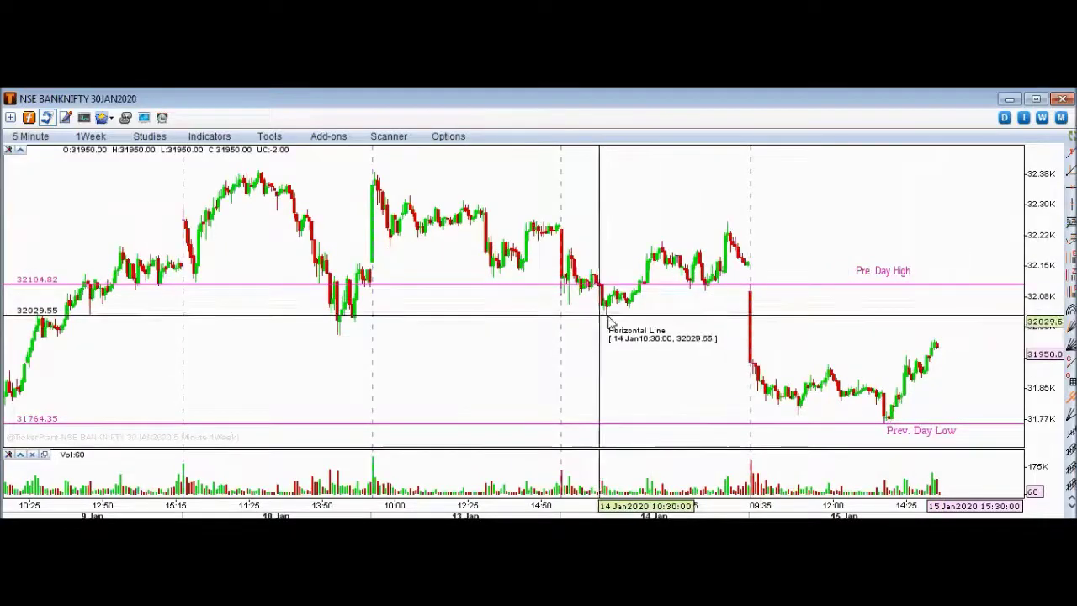
pyautogui.moveTo(601, 310)
pyautogui.mouseDown()
pyautogui.moveTo(596, 324)
pyautogui.moveTo(603, 310)
pyautogui.moveTo(637, 307)
pyautogui.mouseUp()
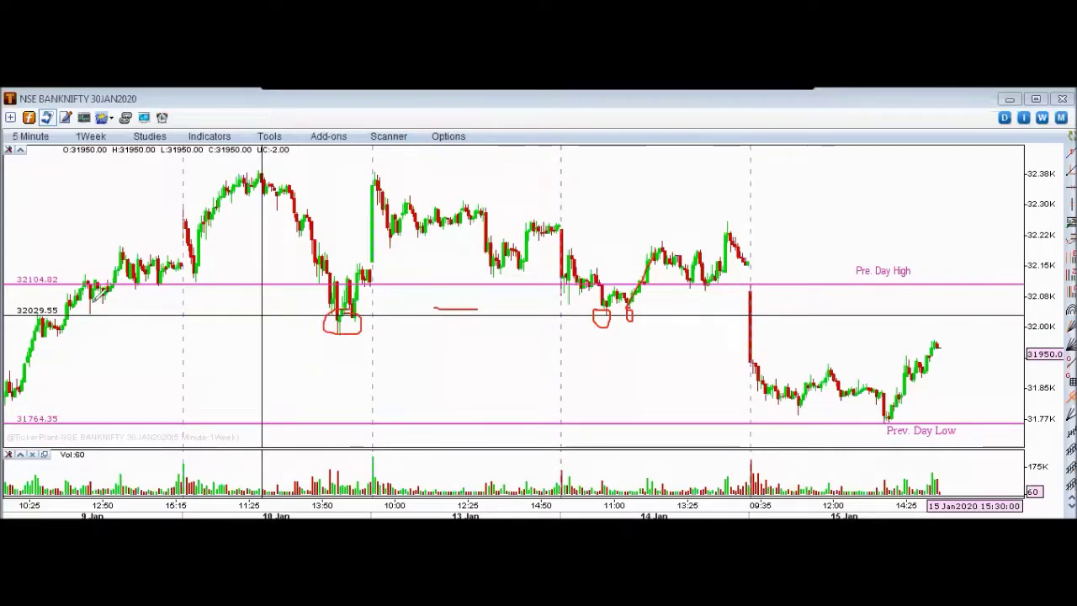
pyautogui.moveTo(52, 305)
pyautogui.mouseDown()
pyautogui.moveTo(34, 318)
pyautogui.moveTo(45, 308)
pyautogui.moveTo(103, 324)
pyautogui.moveTo(84, 312)
pyautogui.mouseUp()
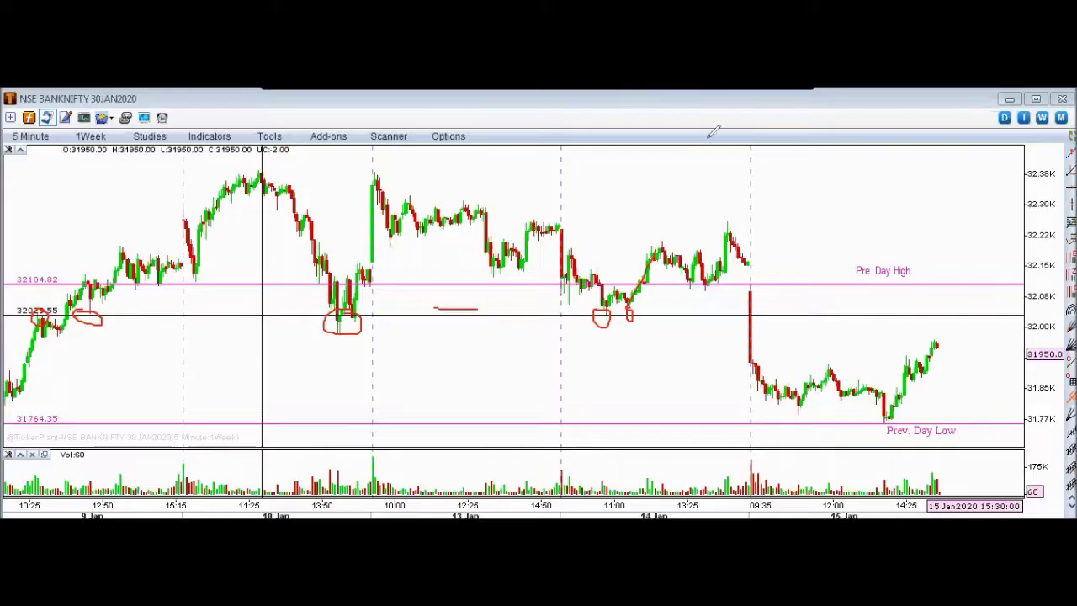
pyautogui.press('e')
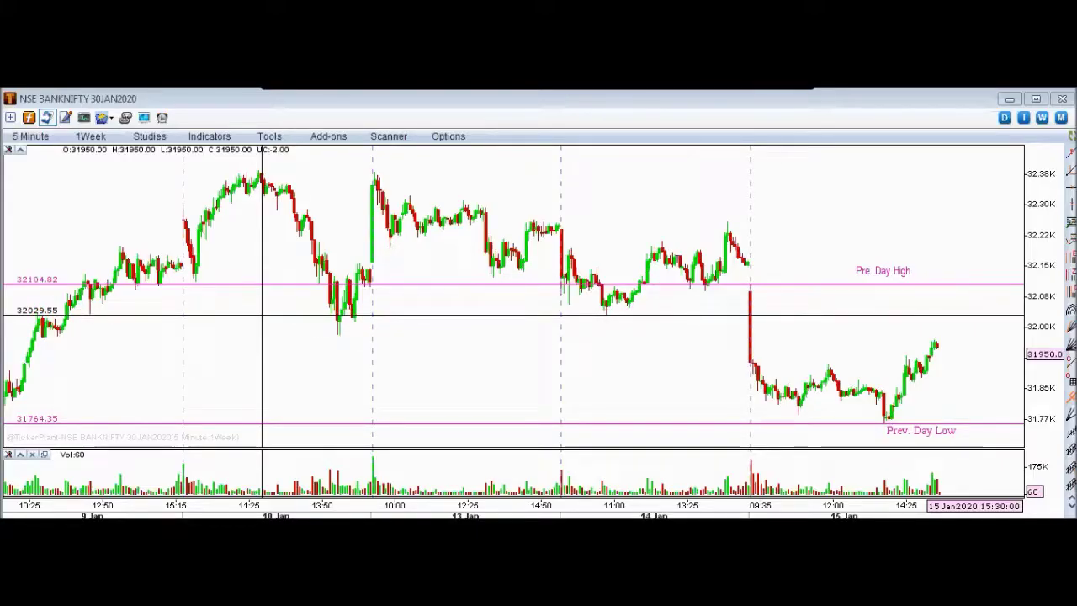
# - Zoom out, sketch red marks at the 9 Jan gap and the 31.50K level, then delete them
pyautogui.scroll(-3, 880, 344)
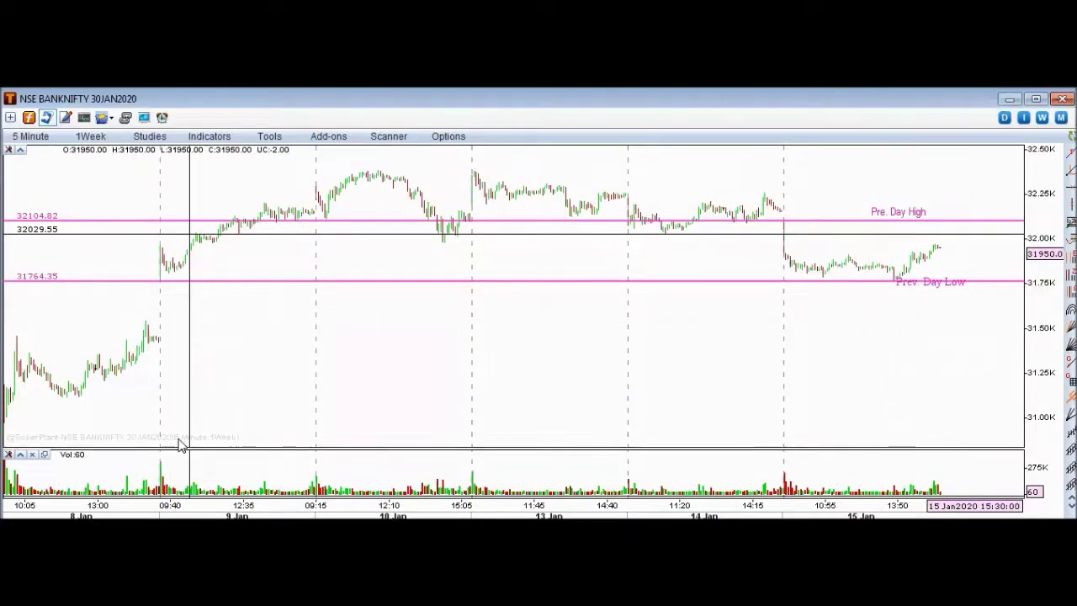
pyautogui.moveTo(160, 282)
pyautogui.mouseDown()
pyautogui.moveTo(147, 303)
pyautogui.moveTo(165, 329)
pyautogui.moveTo(171, 293)
pyautogui.moveTo(159, 282)
pyautogui.mouseUp()
pyautogui.moveTo(116, 329)
pyautogui.mouseDown()
pyautogui.moveTo(1006, 321)
pyautogui.moveTo(985, 333)
pyautogui.mouseUp()
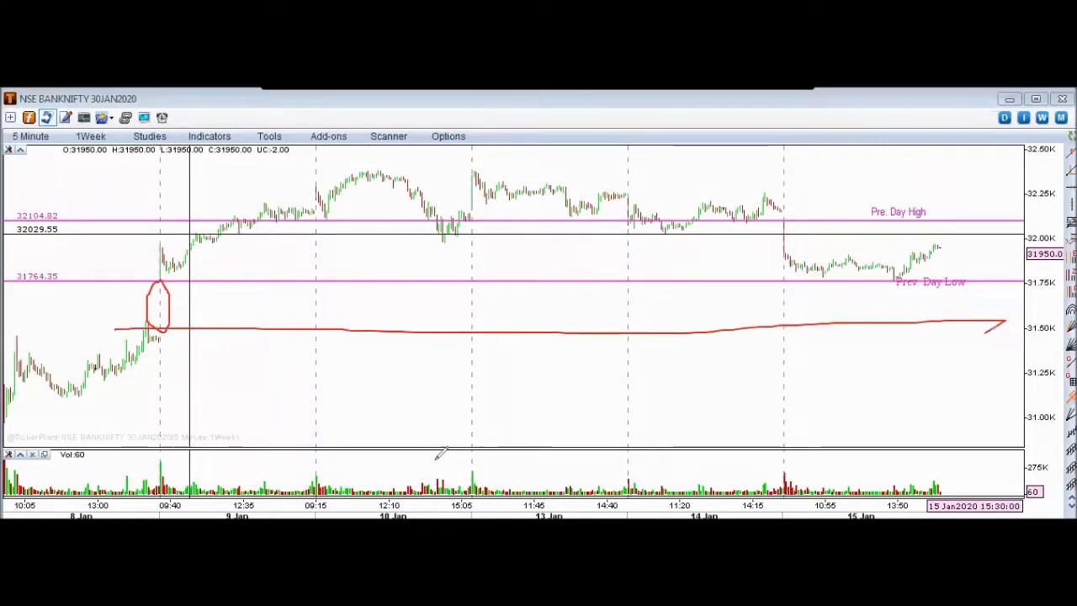
pyautogui.moveTo(944, 291)
pyautogui.mouseDown()
pyautogui.moveTo(979, 311)
pyautogui.moveTo(1002, 305)
pyautogui.mouseUp()
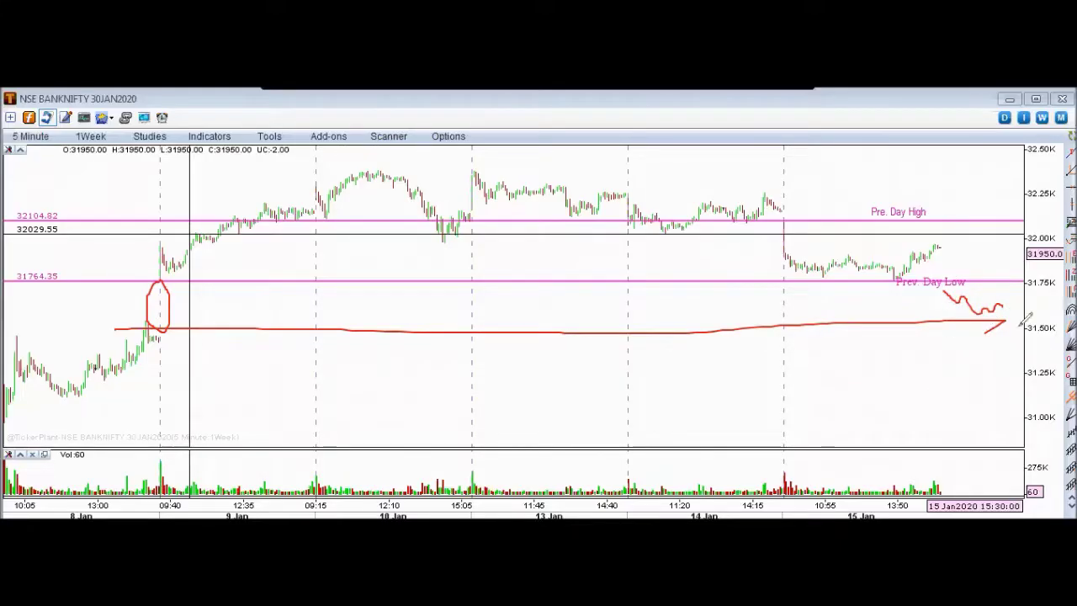
pyautogui.press('Delete')
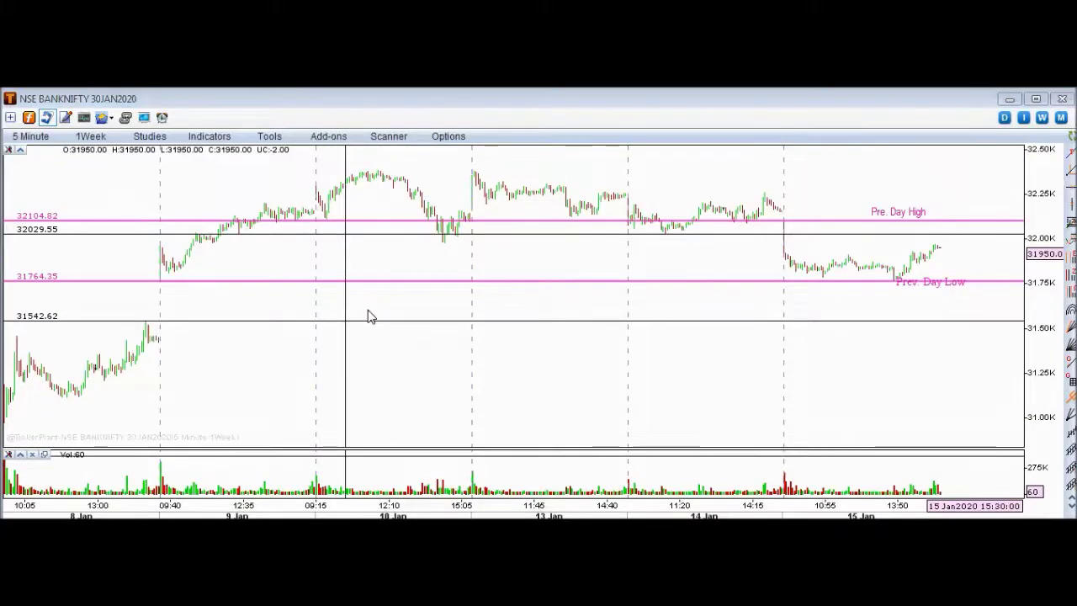
pyautogui.moveTo(34, 171)
pyautogui.mouseDown()
pyautogui.moveTo(10, 190)
pyautogui.moveTo(12, 303)
pyautogui.moveTo(81, 314)
pyautogui.mouseUp()
pyautogui.moveTo(99, 268)
pyautogui.mouseDown()
pyautogui.moveTo(65, 165)
pyautogui.moveTo(36, 168)
pyautogui.mouseUp()
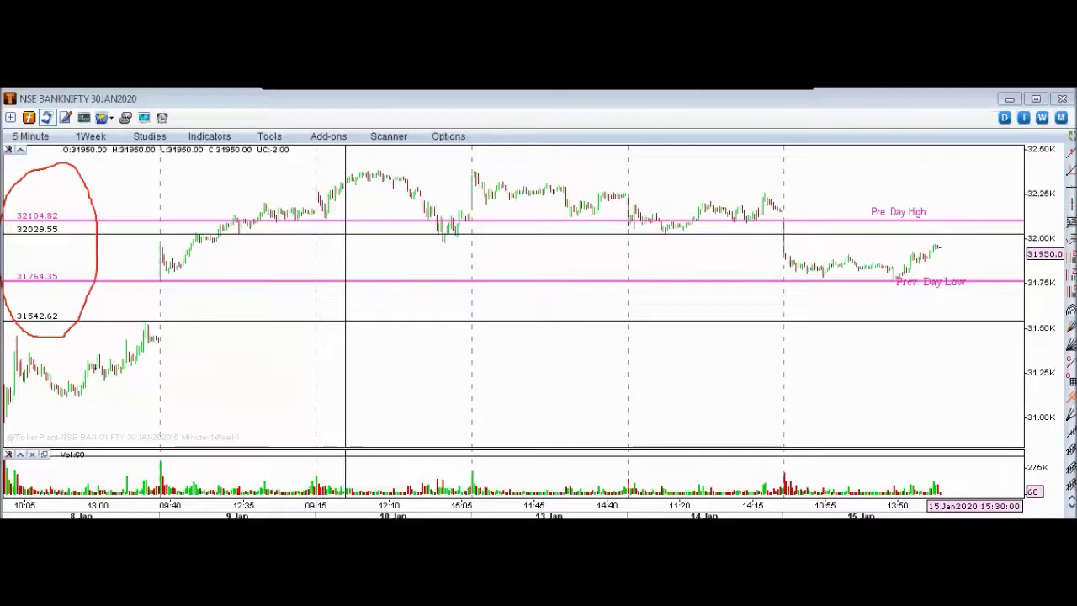
pyautogui.press('Escape')
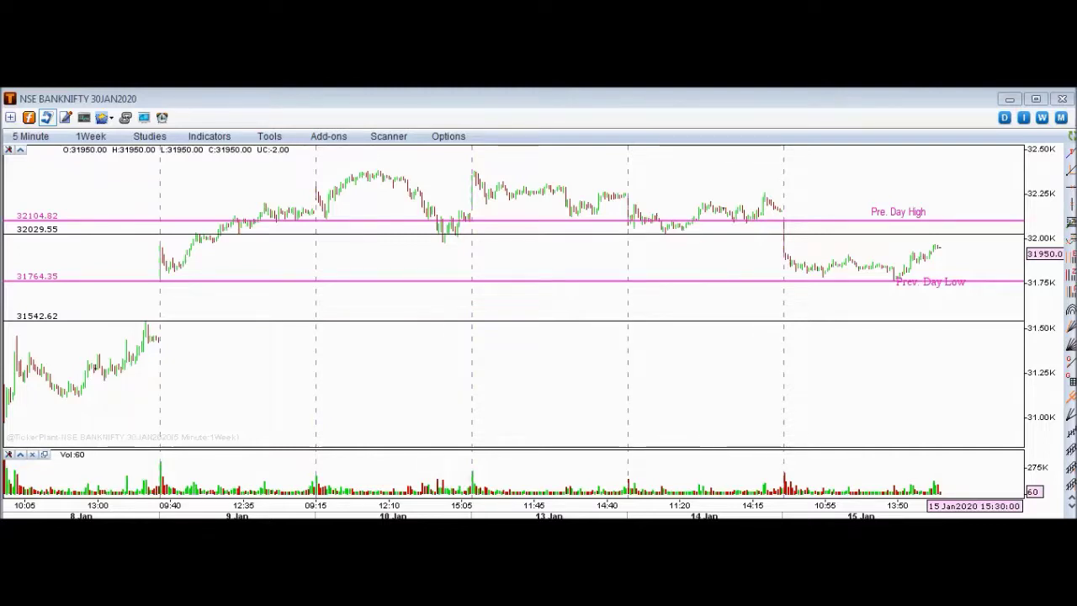
pyautogui.scroll(2, 698, 436)
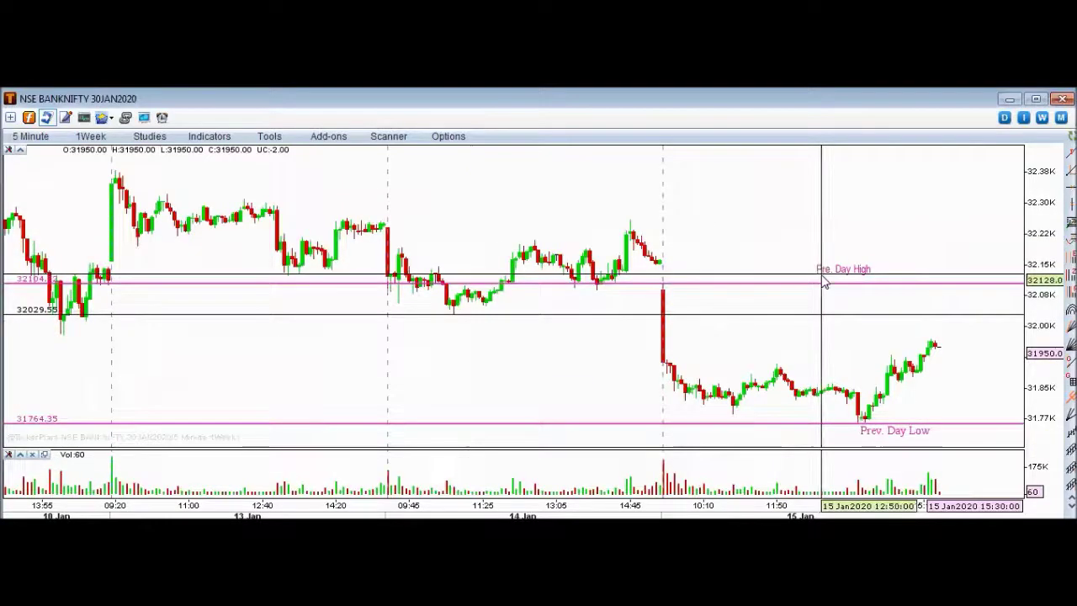
pyautogui.scroll(-1, 825, 284)
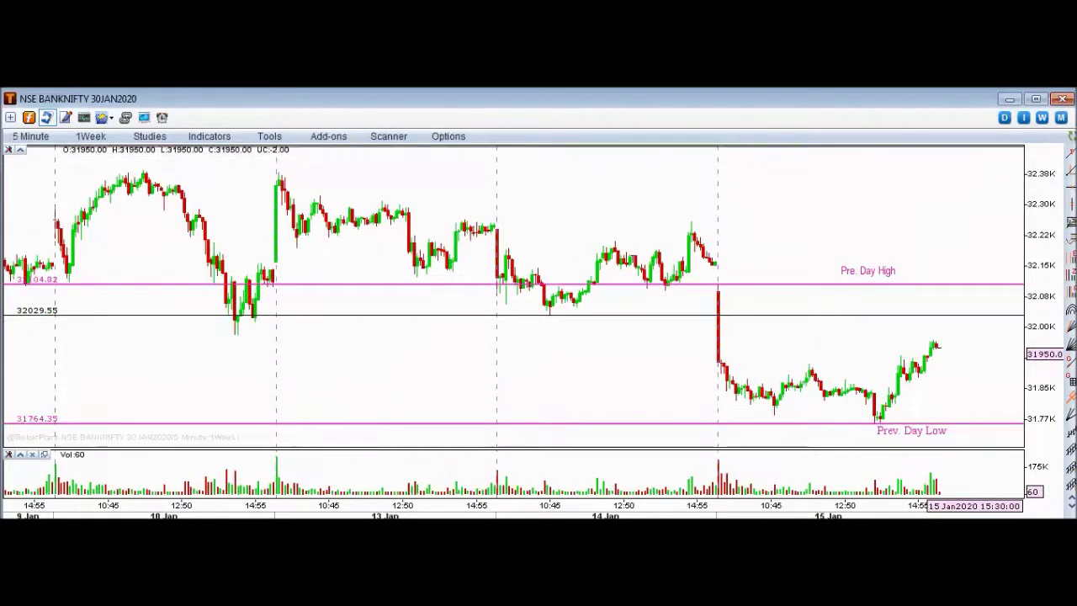